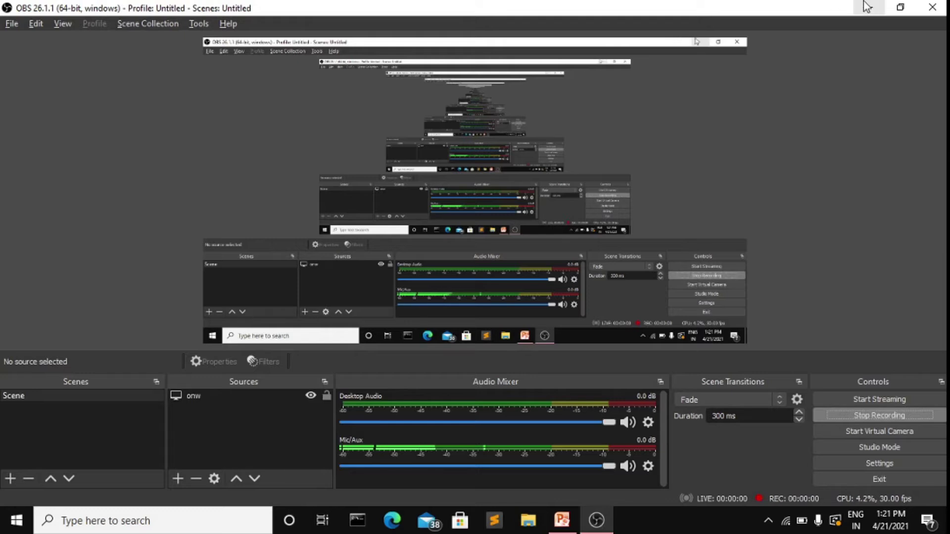
pyautogui.click(869, 7)
pyautogui.click(562, 520)
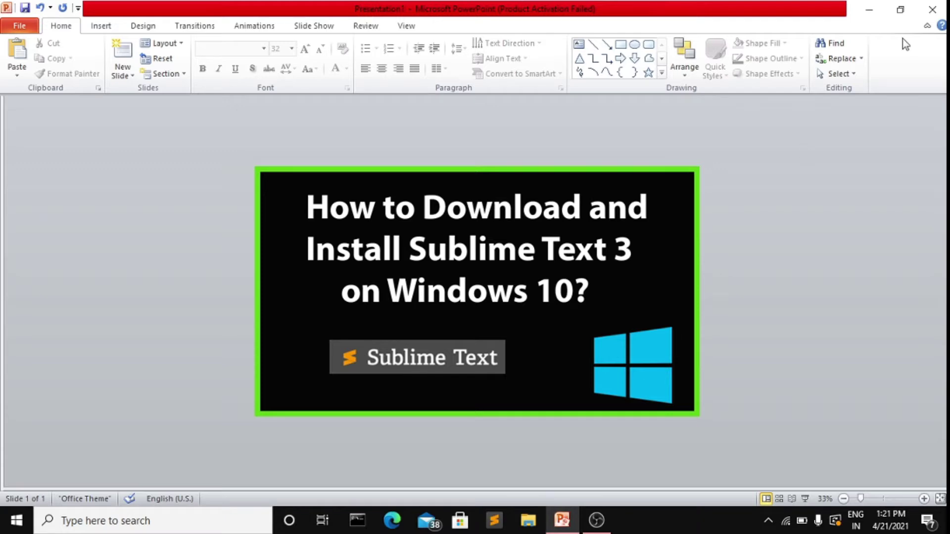
pyautogui.click(873, 11)
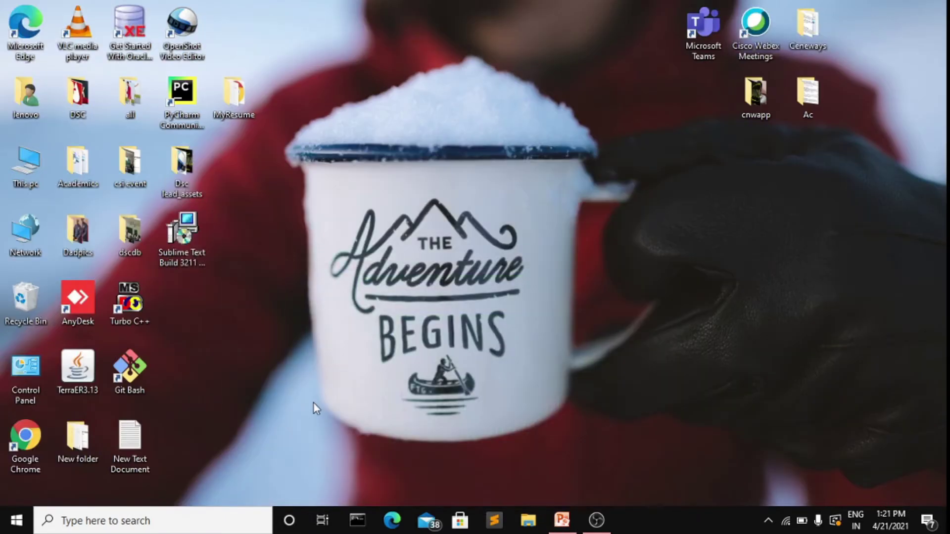
# Step: Switch to Google Chrome and search Google for "sublime text download"
pyautogui.doubleClick(24, 444)
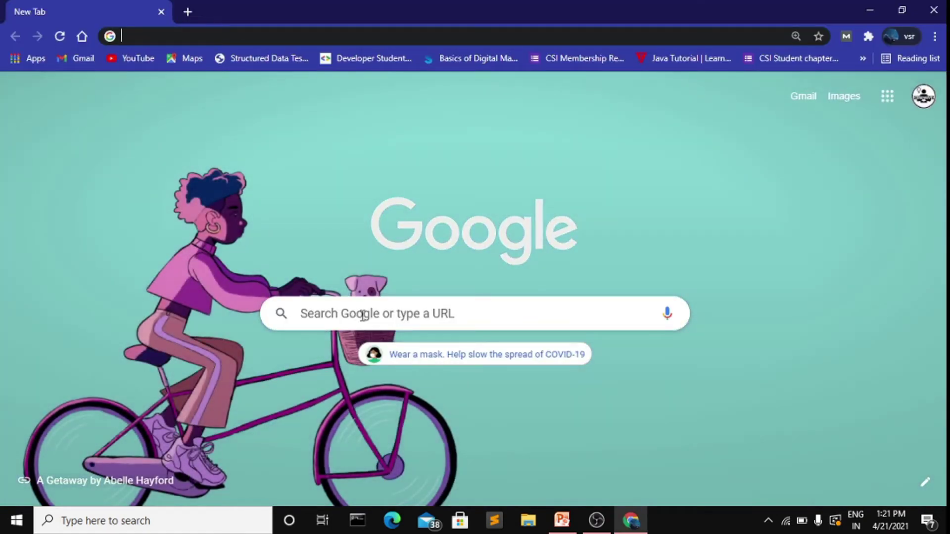
pyautogui.click(363, 313)
pyautogui.write('si')
pyautogui.press('BackSpace')
pyautogui.write('ublime text download')
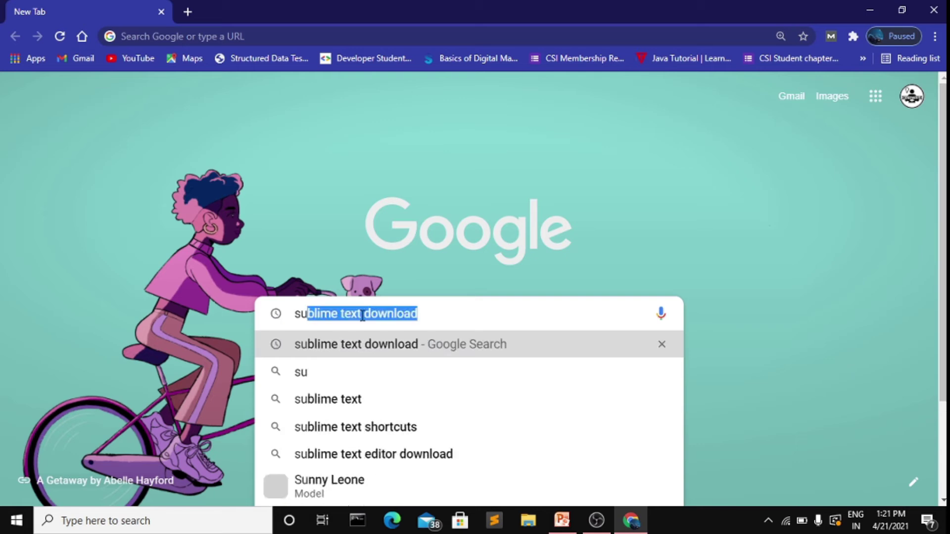
pyautogui.press('Return')
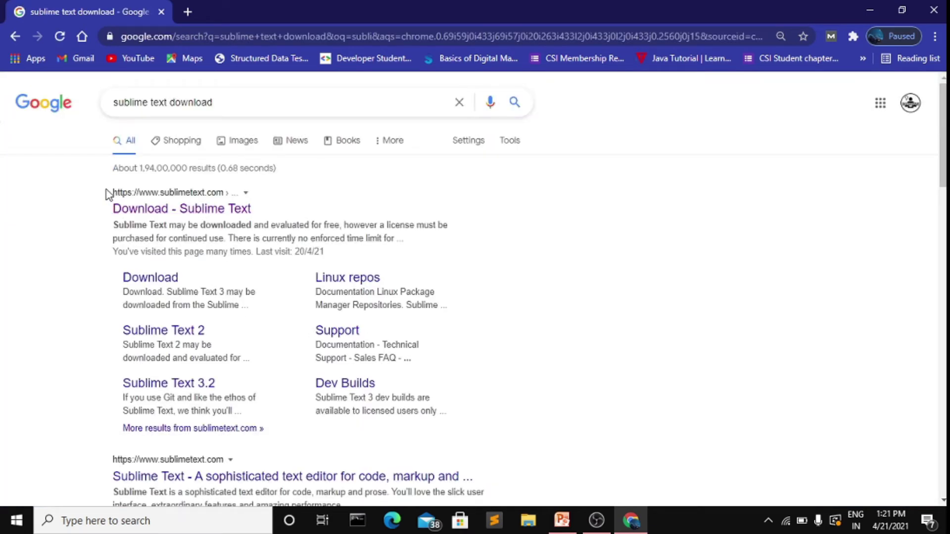
# Step: Open the "Download - Sublime Text" search result and look over the download options for each operating system
pyautogui.rightClick(252, 208)
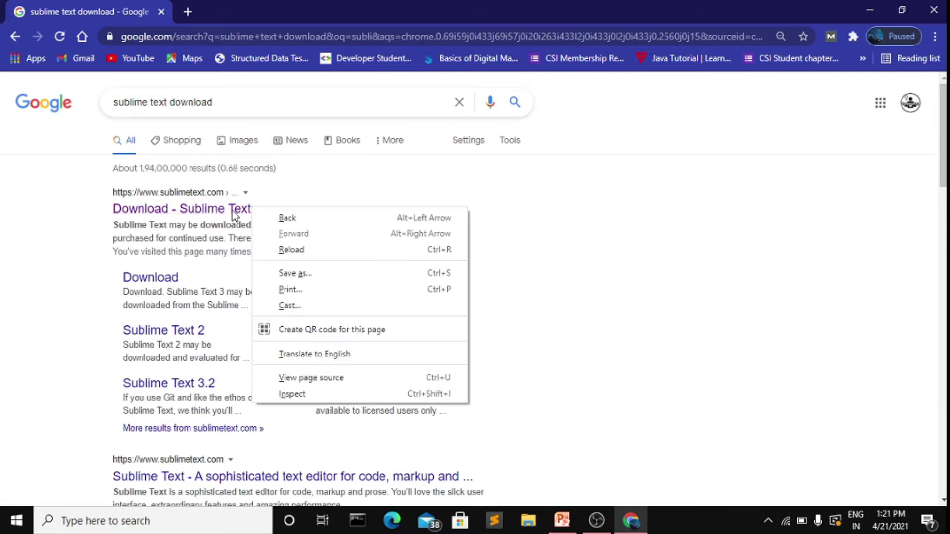
pyautogui.press('Escape')
pyautogui.click(233, 212)
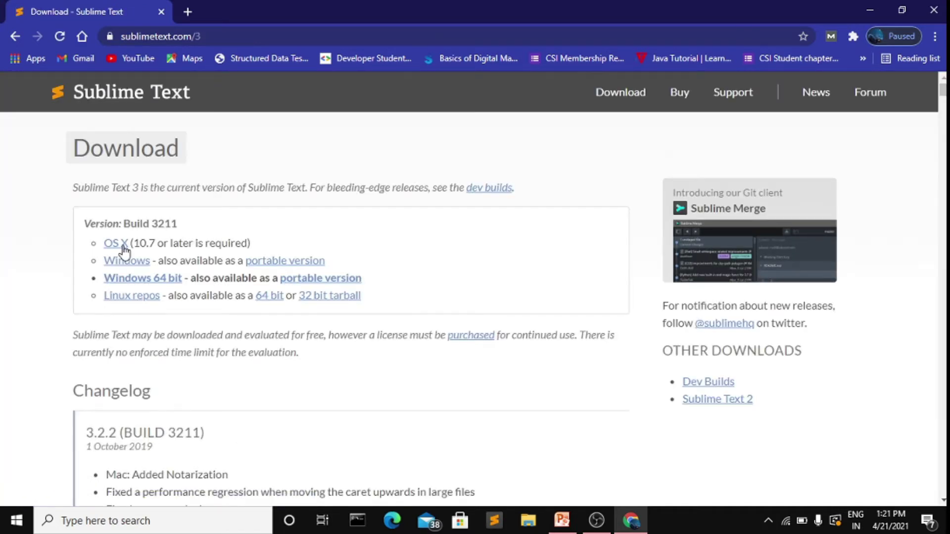
pyautogui.moveTo(75, 221); pyautogui.dragTo(406, 299)
pyautogui.click(405, 296)
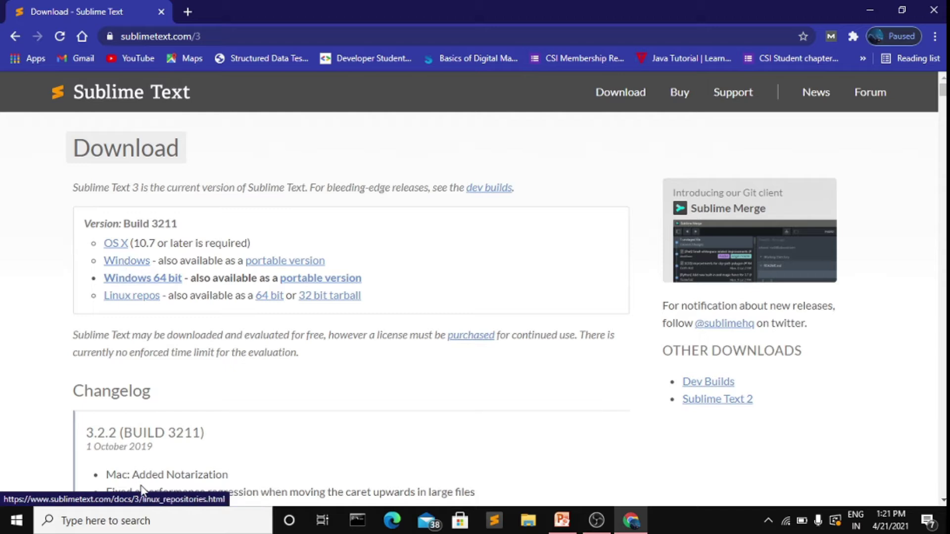
# Step: Check the system's architecture in Command Prompt with "wmic os get osarchitecture", and close the window
pyautogui.click(123, 520)
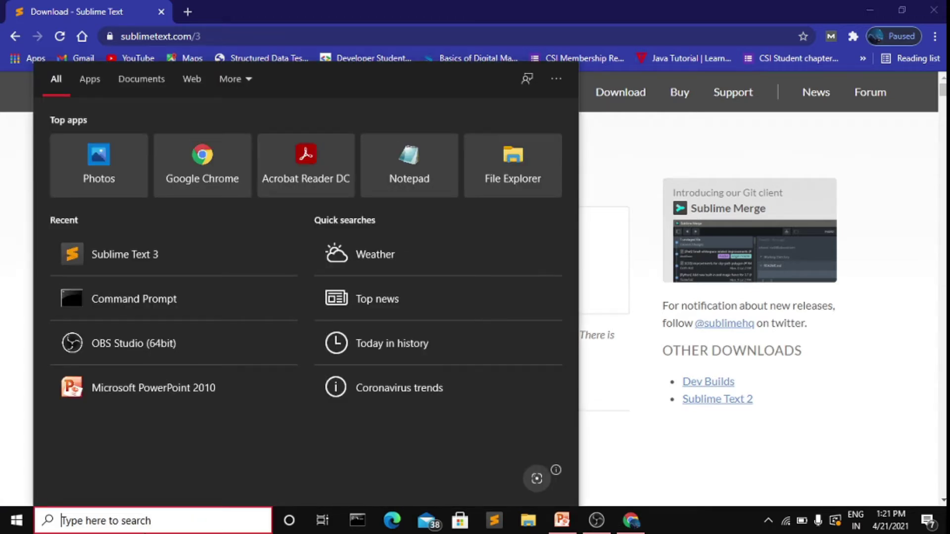
pyautogui.write('cmd')
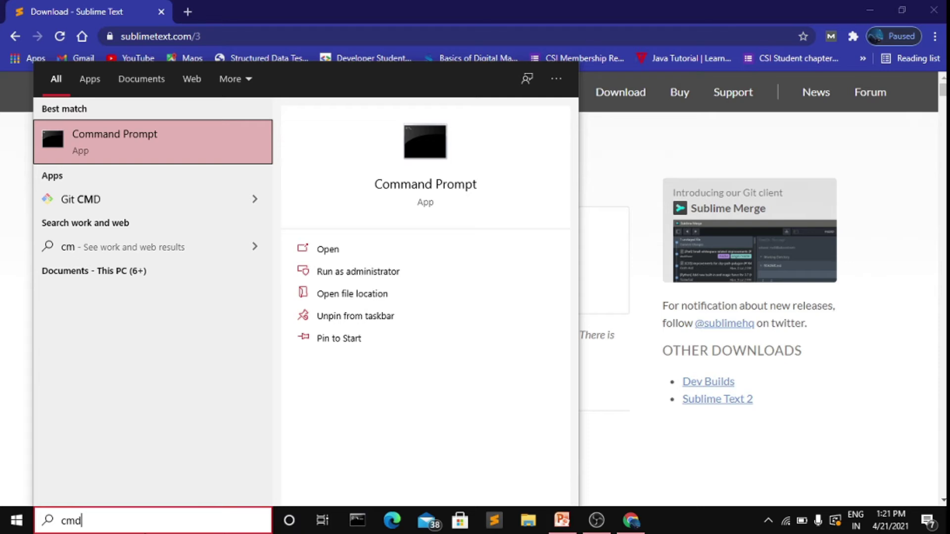
pyautogui.press('Return')
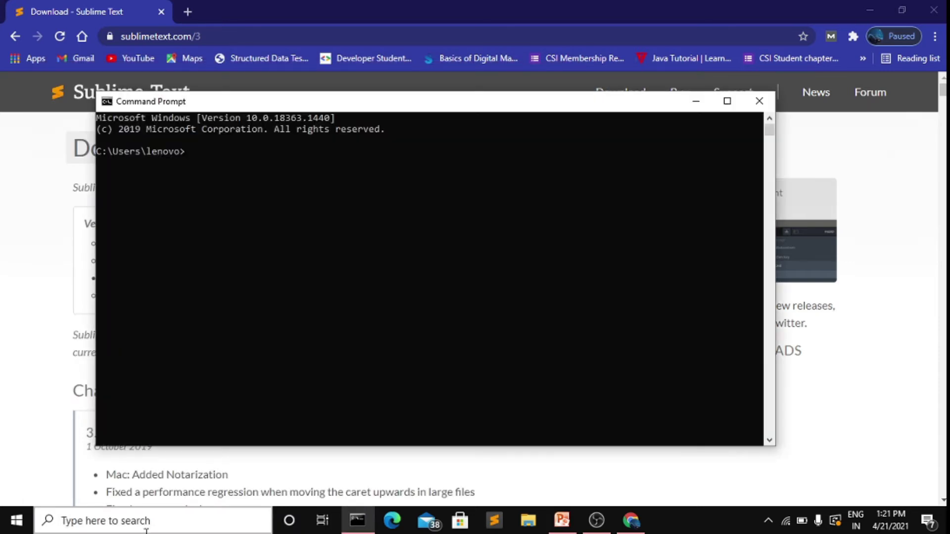
pyautogui.write('wmic os get osarchitecture')
pyautogui.press('Return')
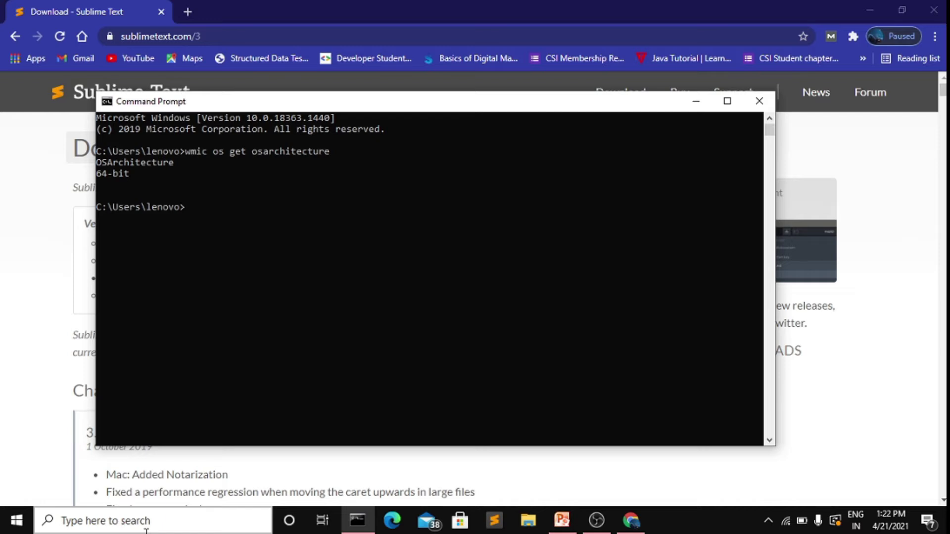
pyautogui.moveTo(131, 181); pyautogui.dragTo(96, 174)
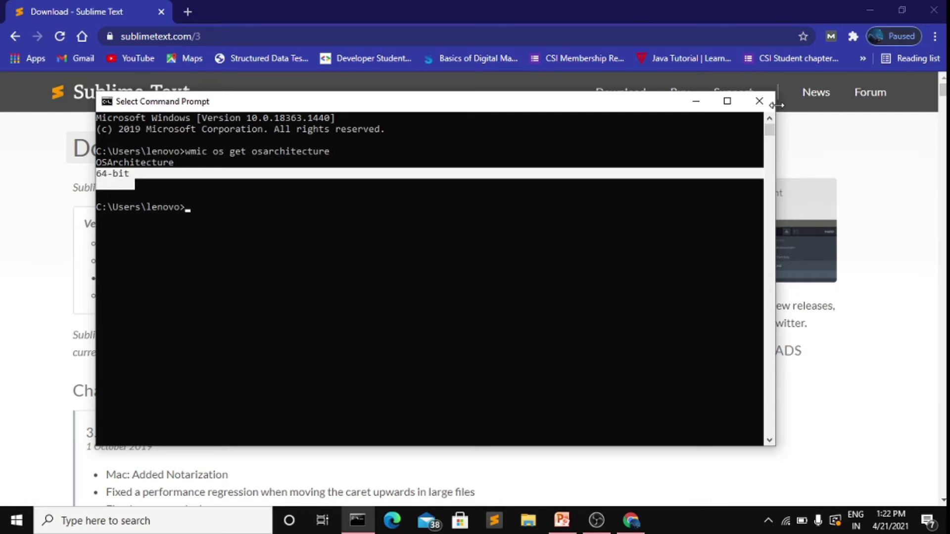
pyautogui.click(759, 101)
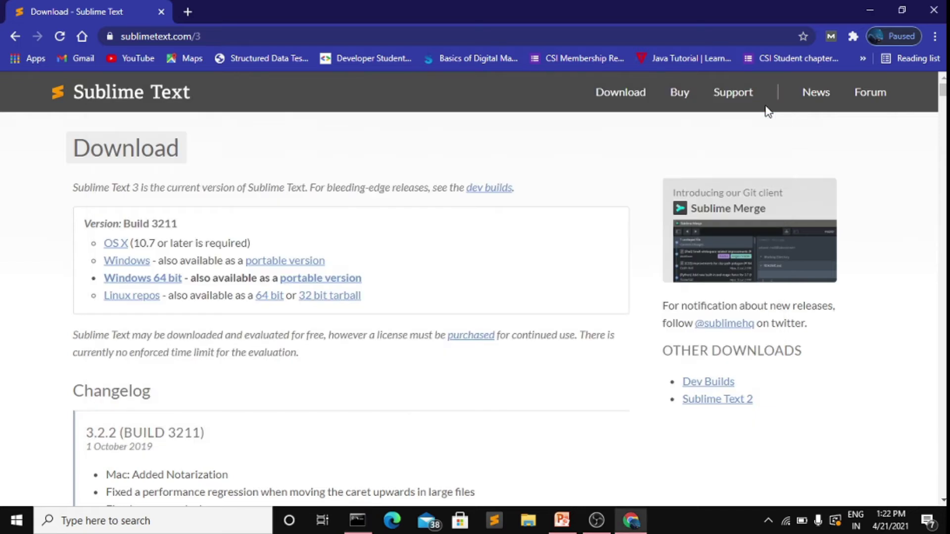
# Step: Download the Windows 64 bit version and launch the Sublime Text Build 3211 x64 setup from the desktop
pyautogui.click(137, 284)
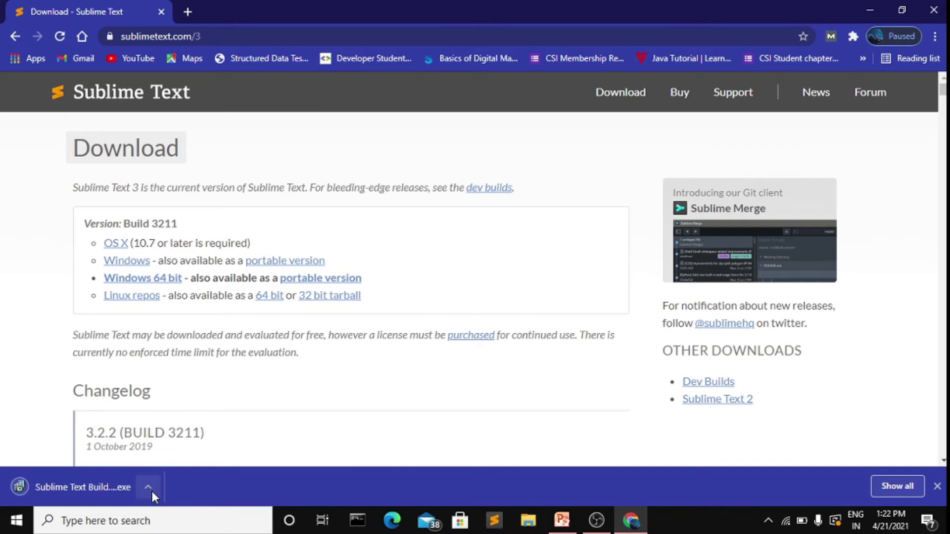
pyautogui.click(873, 7)
pyautogui.doubleClick(181, 232)
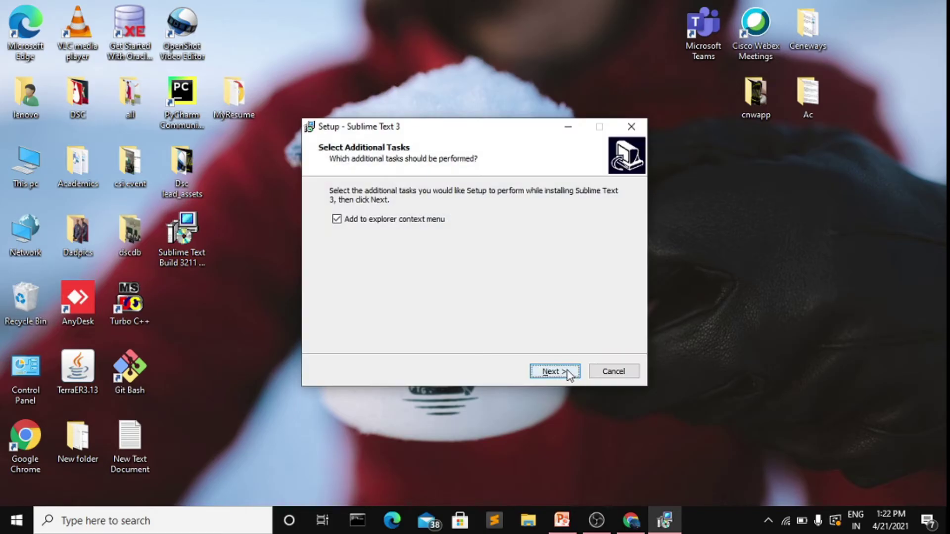
# Step: Install Sublime Text 3 with "Add to explorer context menu" enabled and finish the setup wizard
pyautogui.click(566, 372)
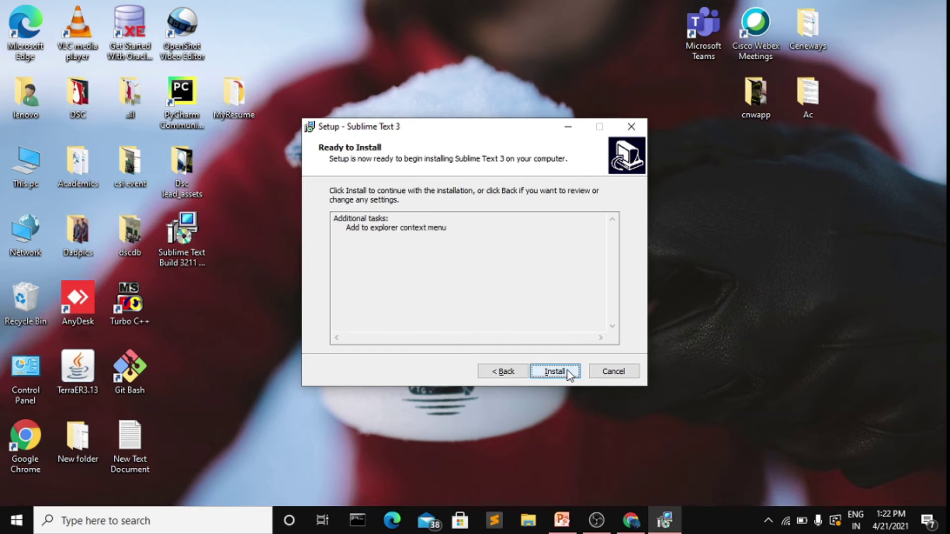
pyautogui.click(568, 370)
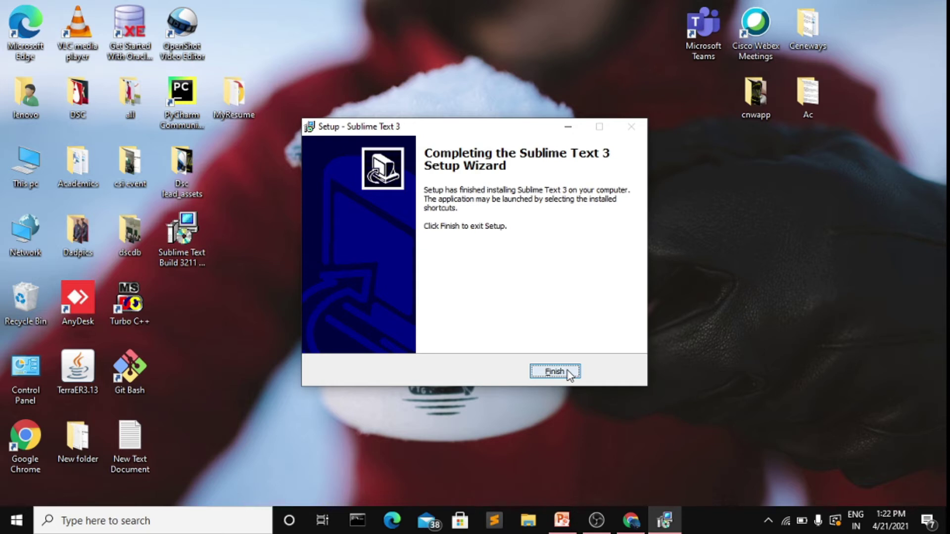
pyautogui.click(568, 373)
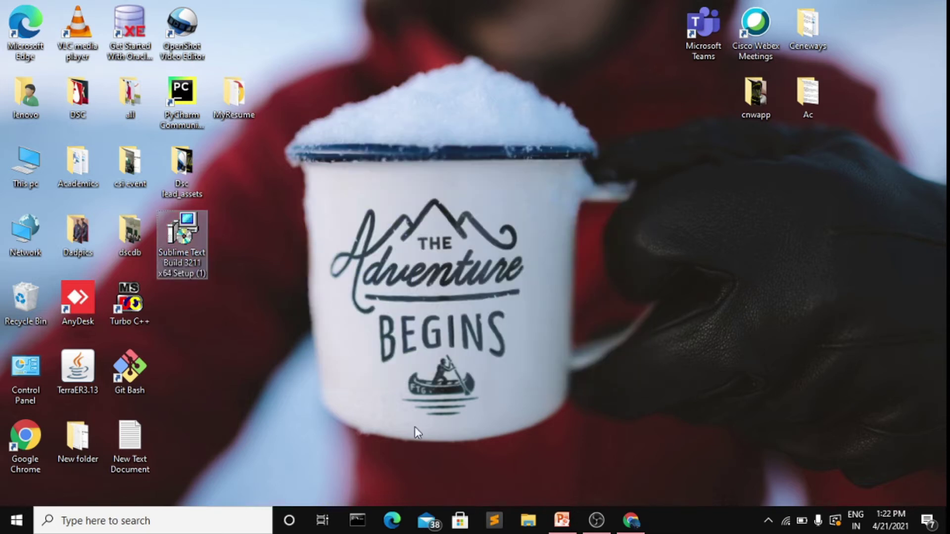
# Step: Find the installed Sublime Text 3 with a Windows search for "sublime" and launch it
pyautogui.click(193, 521)
pyautogui.write('sublime')
pyautogui.press('Escape')
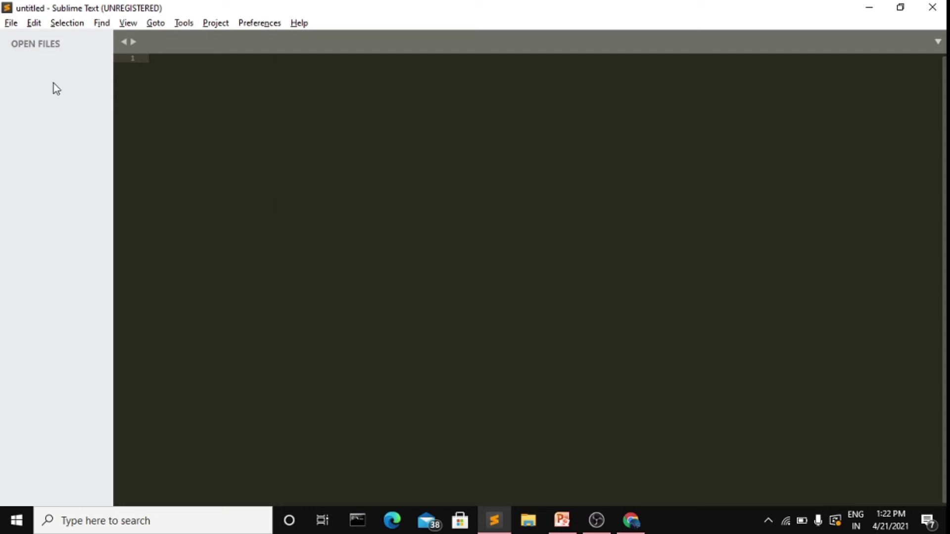
# Step: Open the MyResume folder from the Desktop as a project folder
pyautogui.click(11, 25)
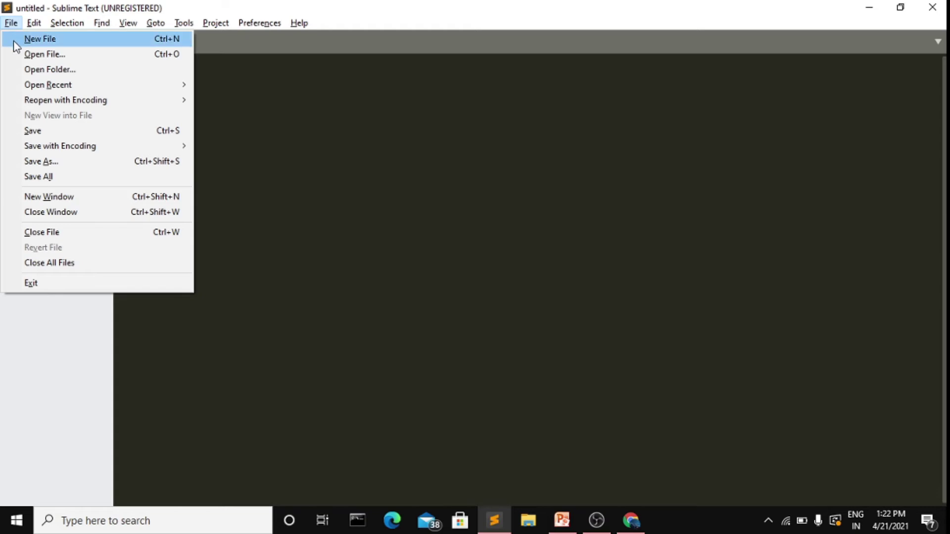
pyautogui.click(21, 70)
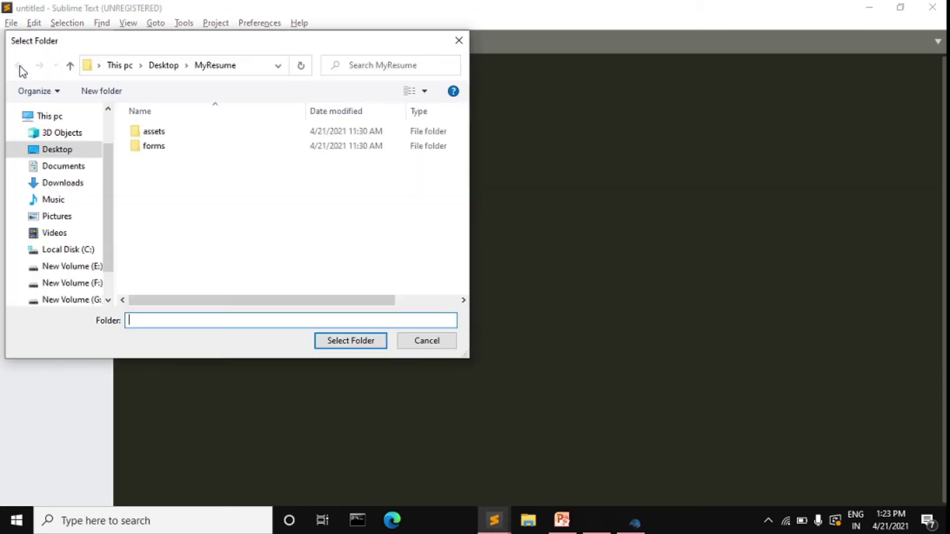
pyautogui.click(61, 155)
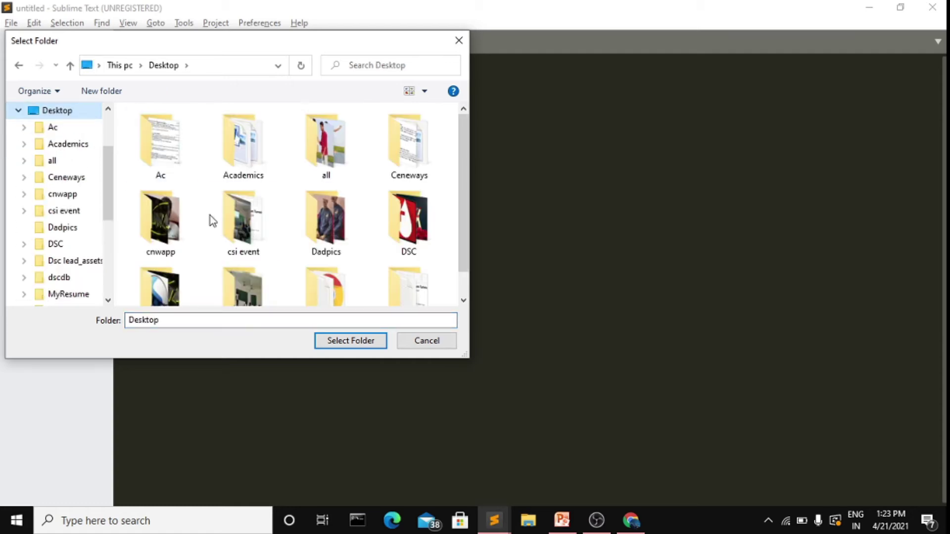
pyautogui.scroll(-1, 213, 218)
pyautogui.click(336, 297)
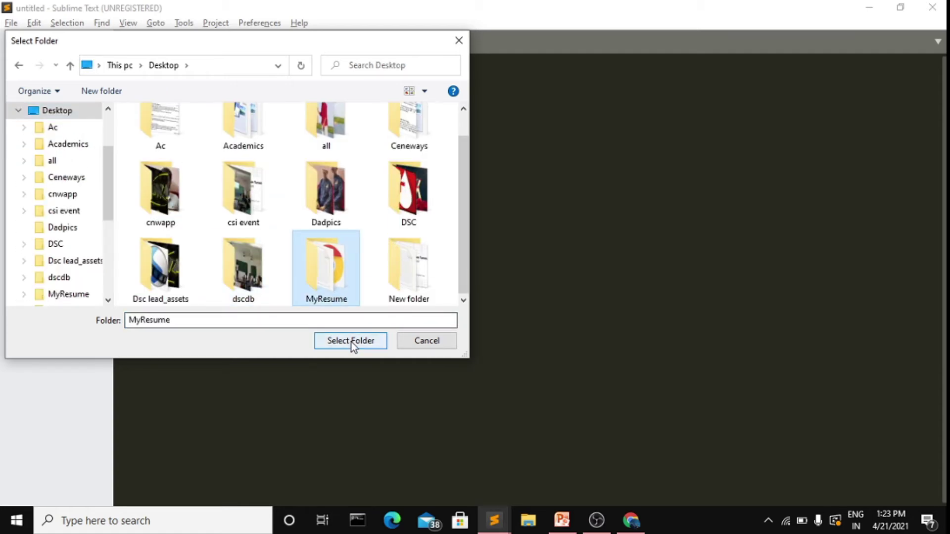
pyautogui.click(351, 341)
# Step: Expand the assets and forms folders of MyResume, and open index.html to look through its code
pyautogui.click(22, 101)
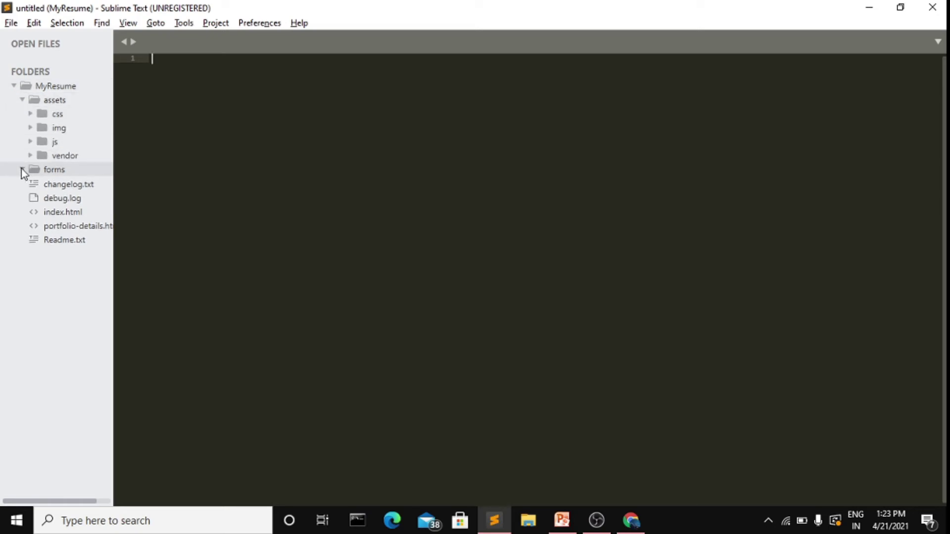
pyautogui.click(23, 169)
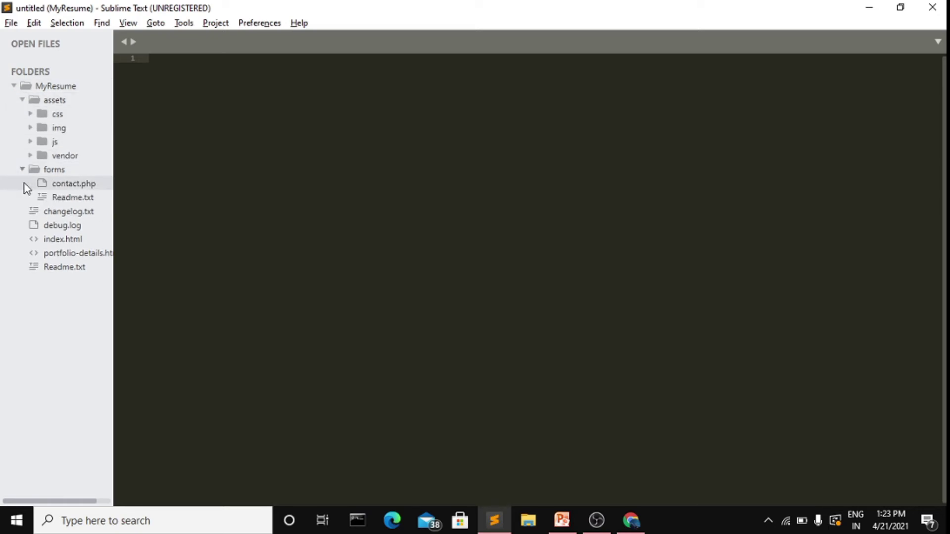
pyautogui.doubleClick(63, 240)
pyautogui.scroll(-5, 352, 230)
pyautogui.scroll(5, 352, 230)
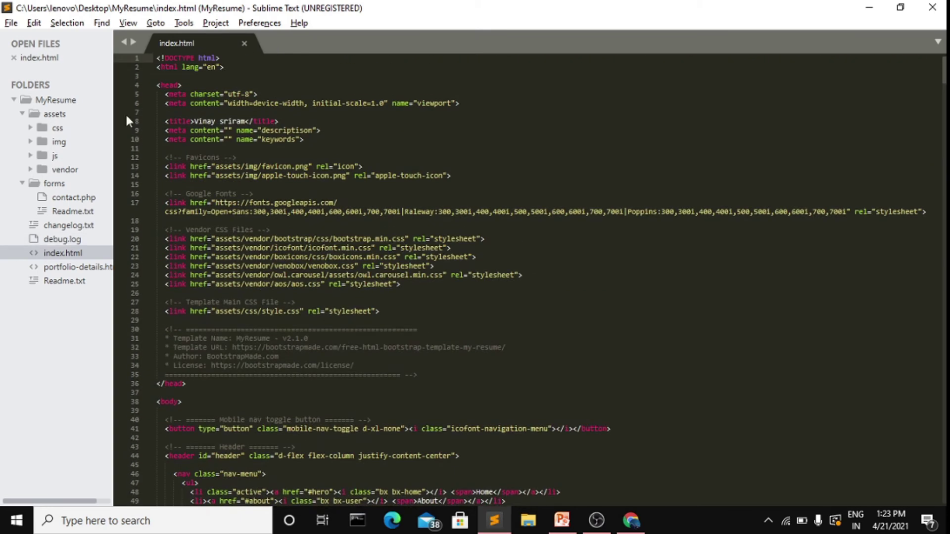
# Step: Open style.css from the assets css folder and return to index.html
pyautogui.click(30, 129)
pyautogui.doubleClick(58, 141)
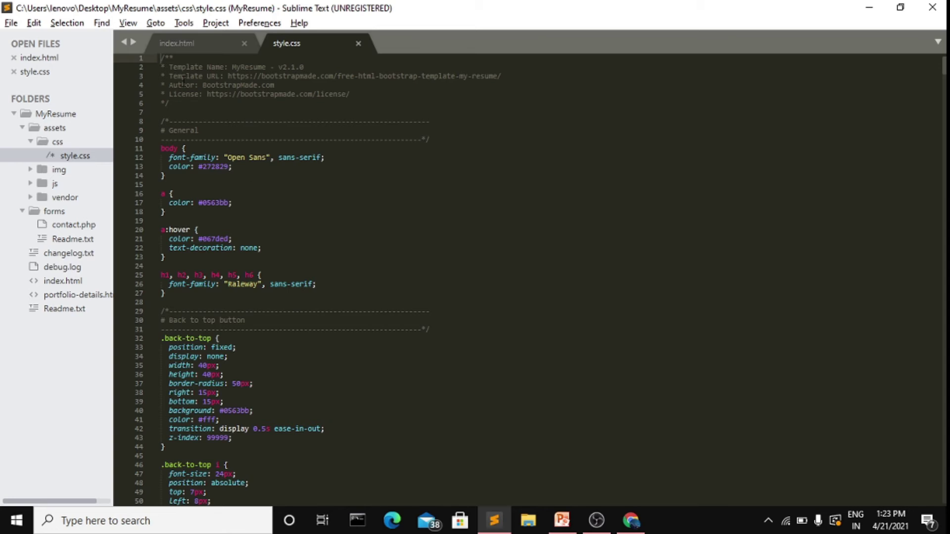
pyautogui.click(194, 49)
pyautogui.click(45, 25)
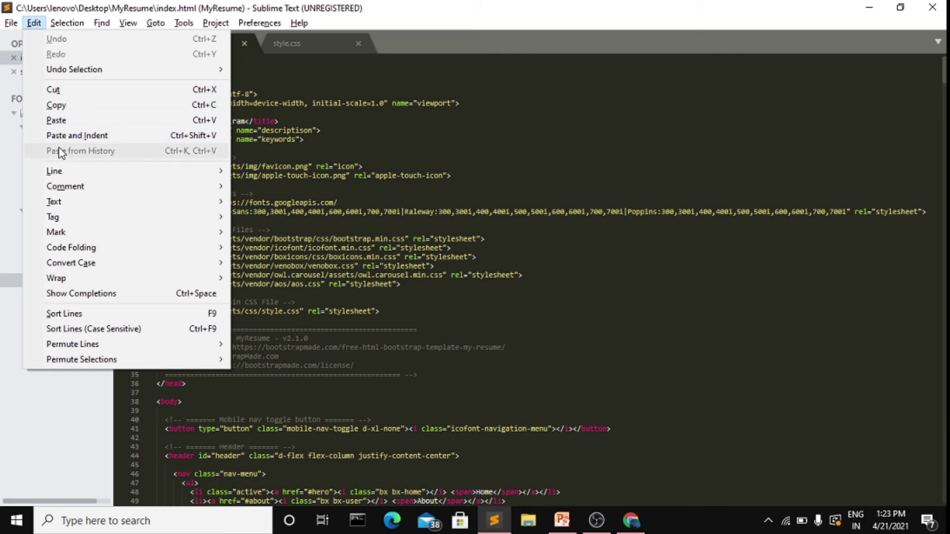
pyautogui.moveTo(62, 23)
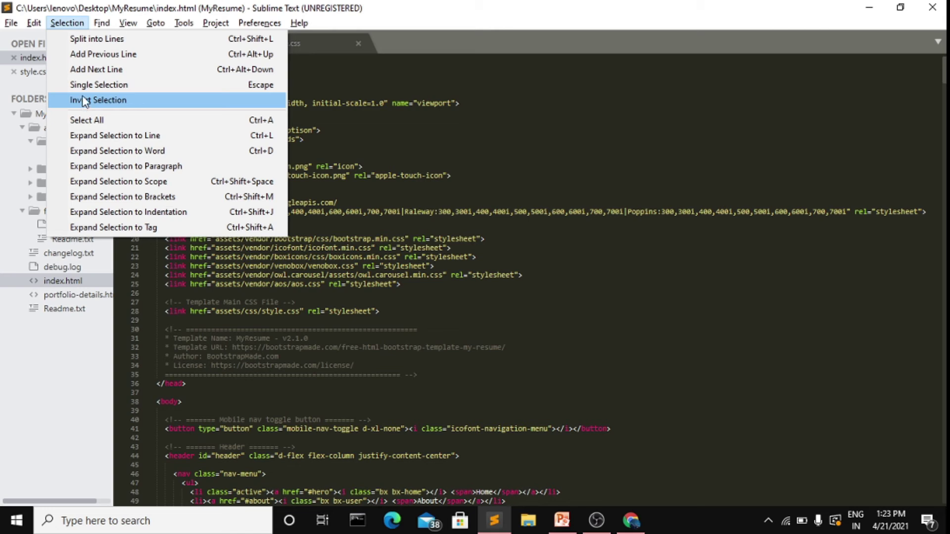
# Step: Search index.html for the first name used in the page title
pyautogui.click(103, 24)
pyautogui.click(102, 24)
pyautogui.click(110, 40)
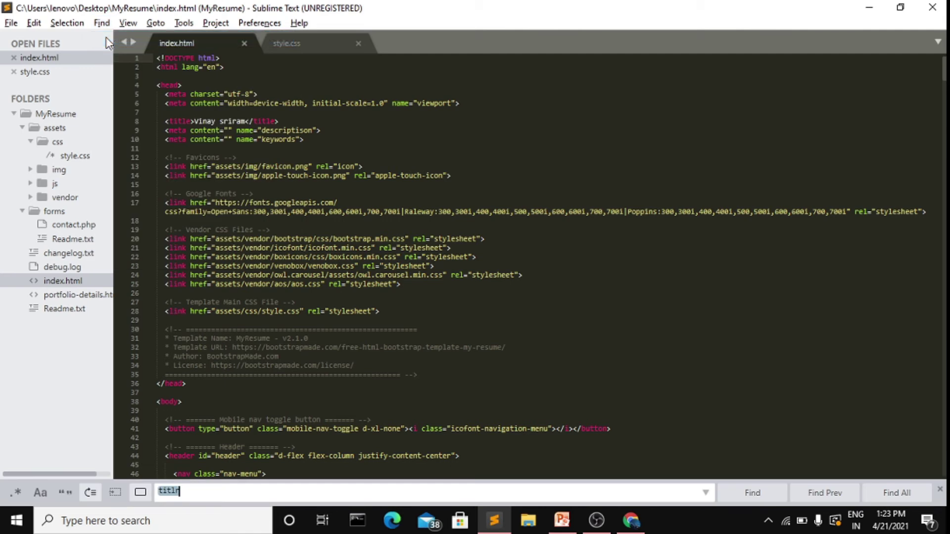
pyautogui.write('vinay')
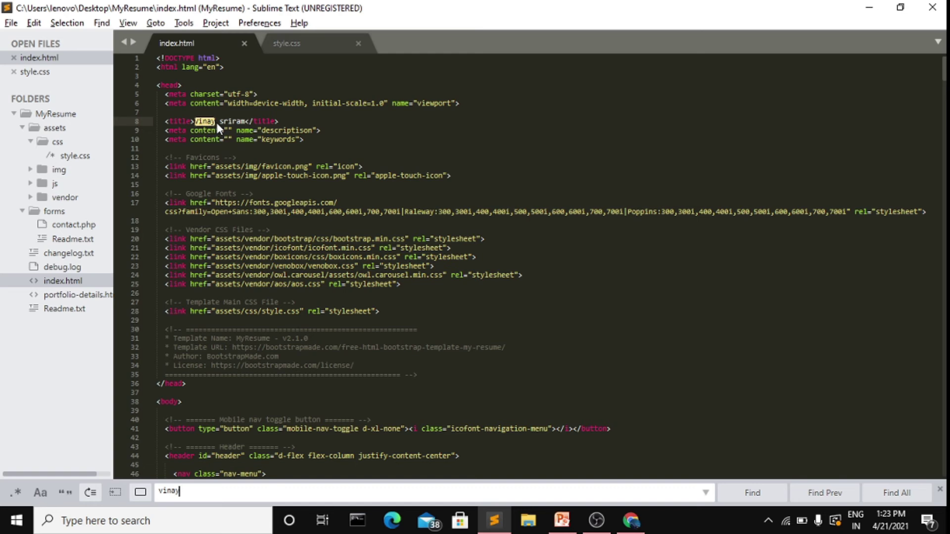
# Step: Hide the side bar with the open files and project folders
pyautogui.click(127, 23)
pyautogui.moveTo(131, 38)
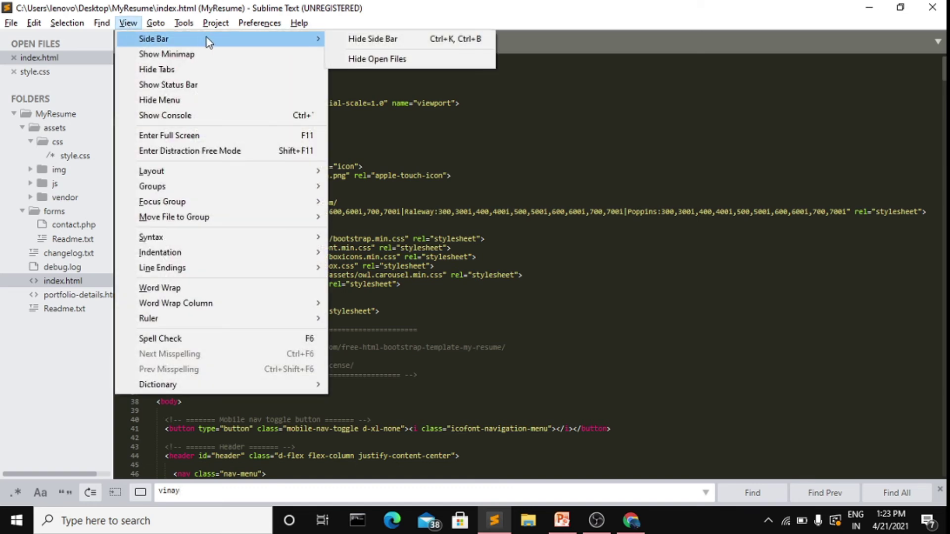
pyautogui.click(349, 39)
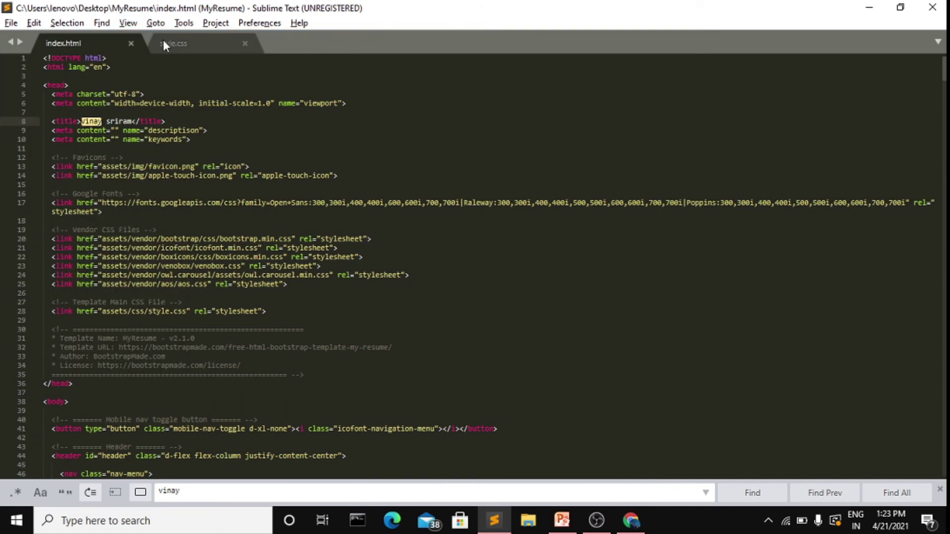
# Step: Show the side bar with the open files and the MyResume folders again
pyautogui.click(128, 23)
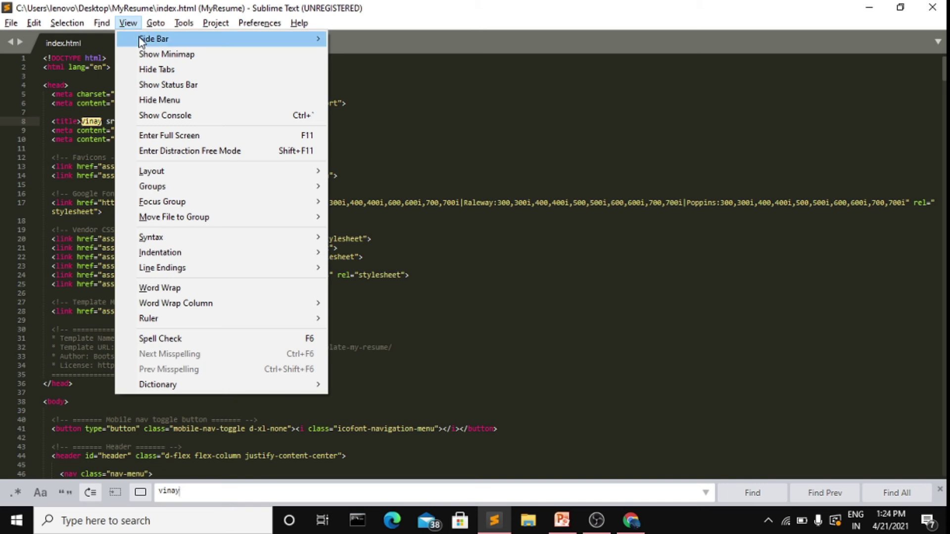
pyautogui.moveTo(142, 39)
pyautogui.click(354, 44)
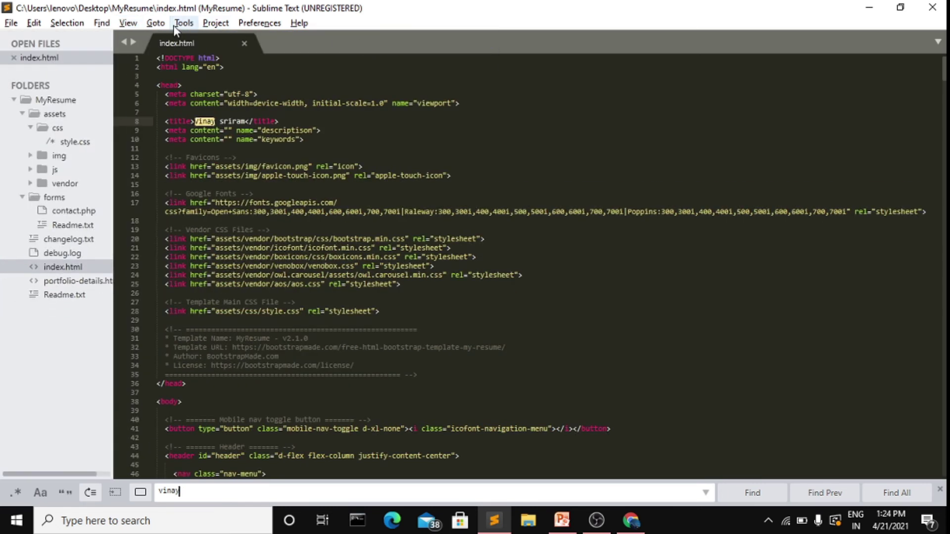
pyautogui.click(133, 23)
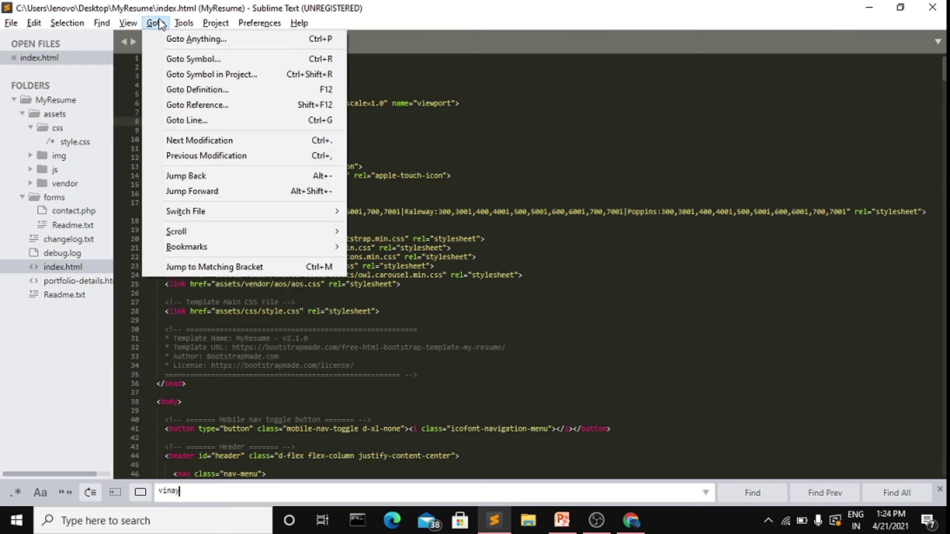
pyautogui.moveTo(159, 23)
pyautogui.click(155, 23)
pyautogui.click(192, 26)
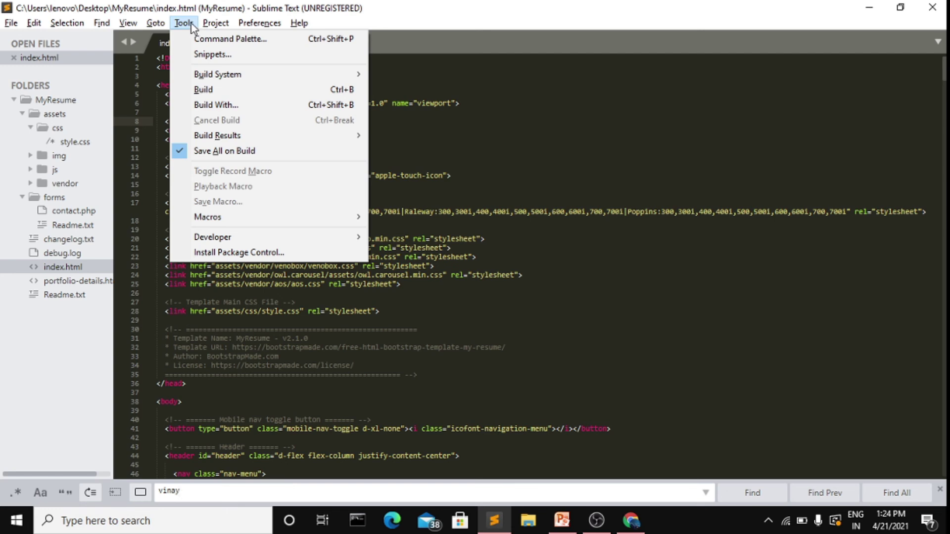
pyautogui.moveTo(204, 23)
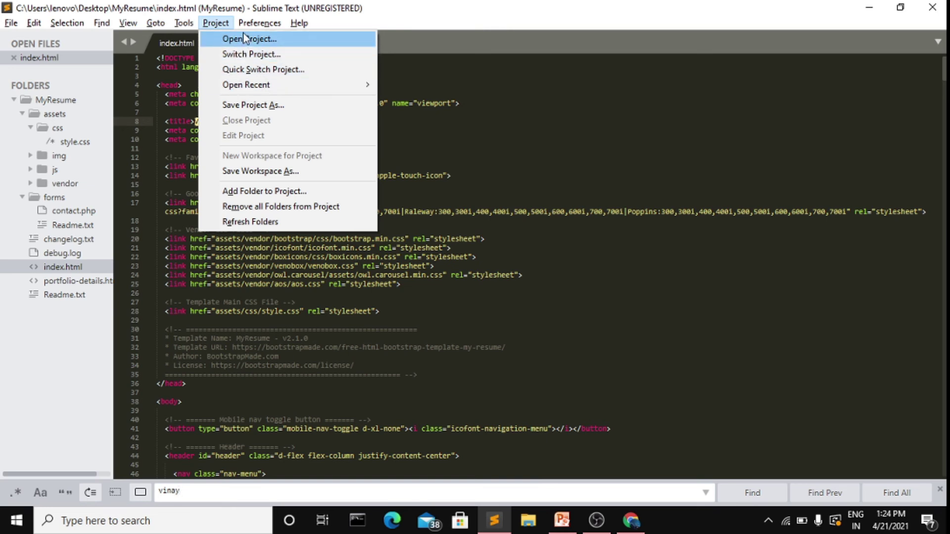
pyautogui.moveTo(259, 23)
pyautogui.click(220, 195)
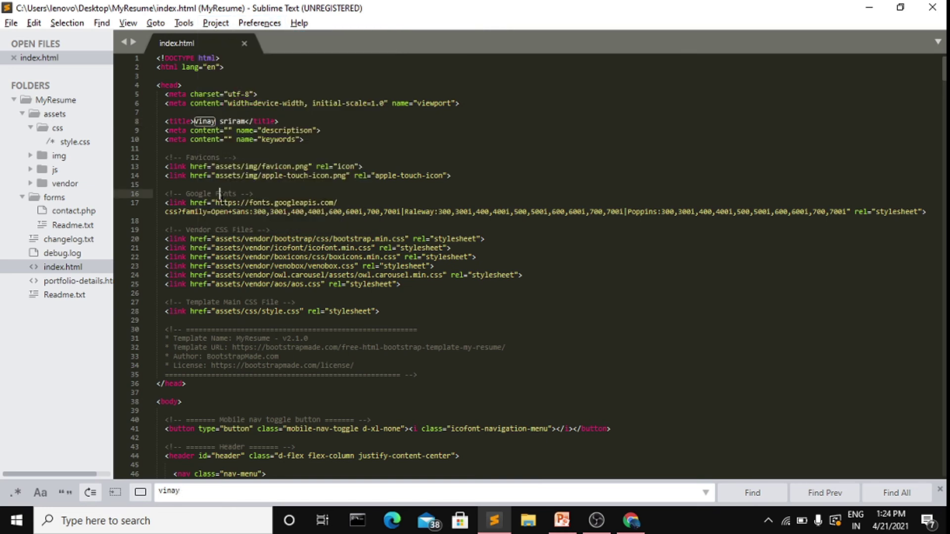
# Step: Open index.html in the browser from the editor, look over the rendered resume page, and return to the code
pyautogui.rightClick(395, 121)
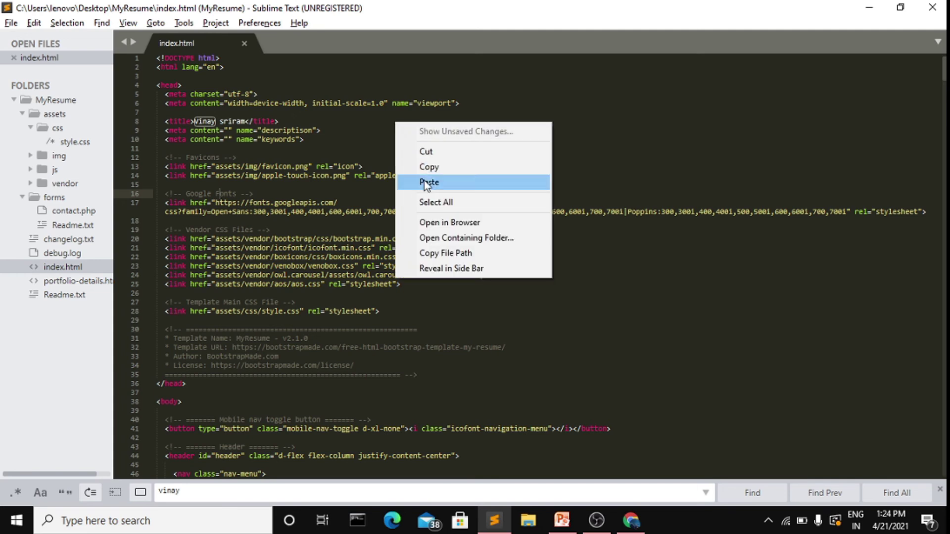
pyautogui.click(424, 224)
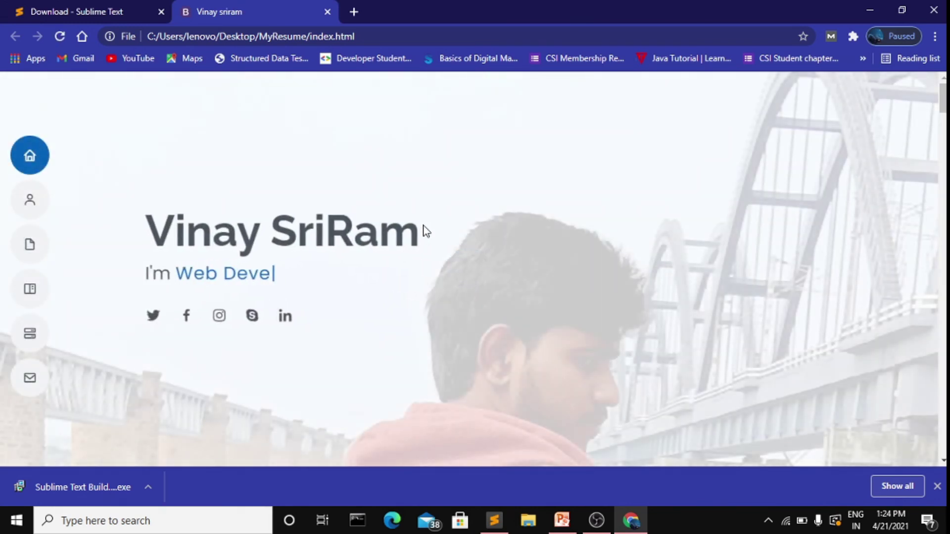
pyautogui.scroll(-5, 424, 229)
pyautogui.scroll(5, 423, 229)
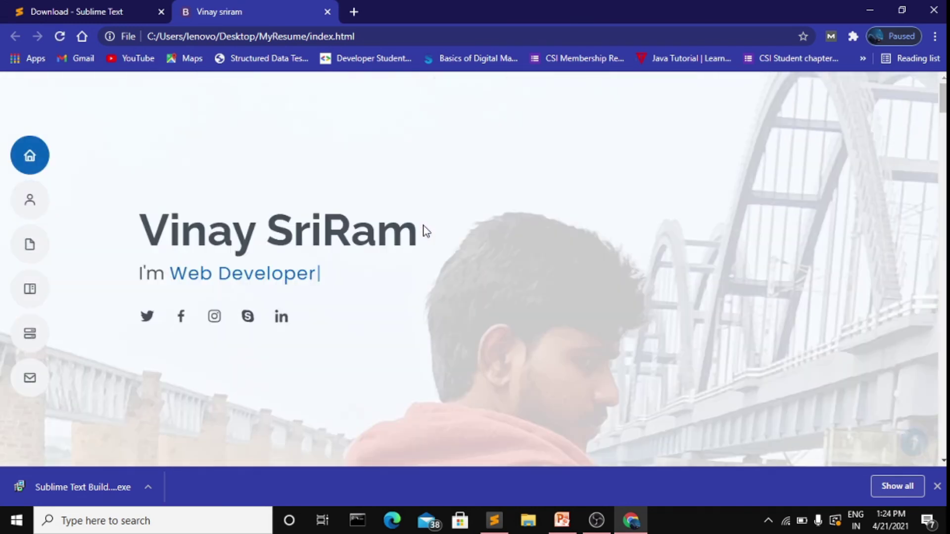
pyautogui.click(872, 8)
pyautogui.moveTo(597, 526)
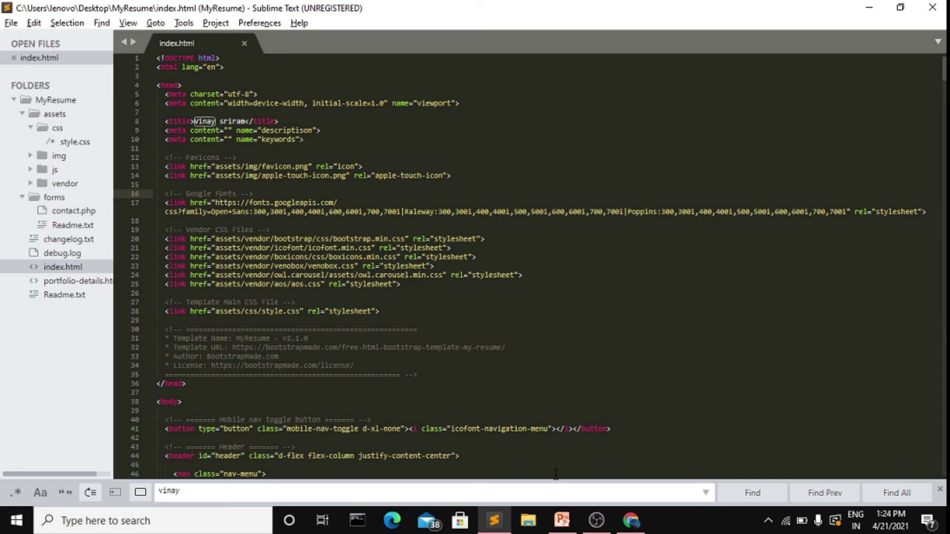
pyautogui.click(648, 335)
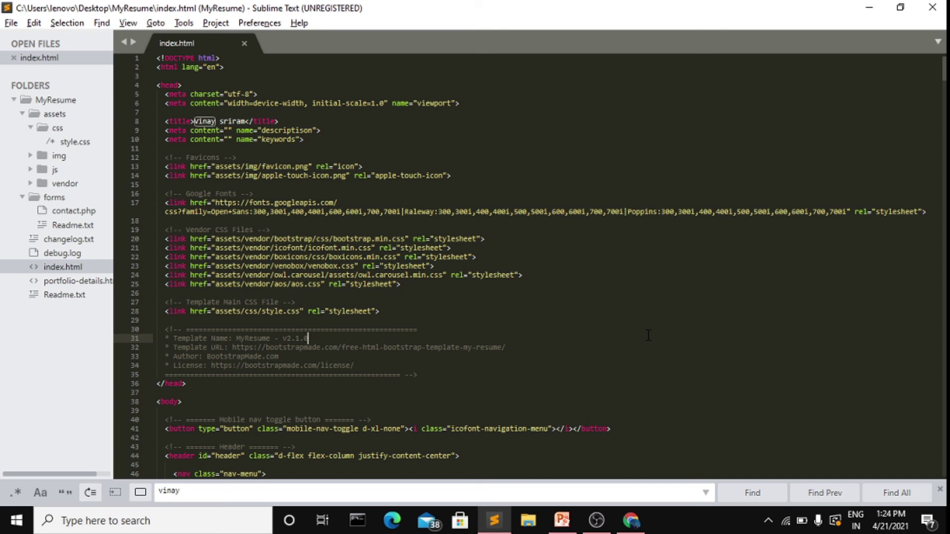
pyautogui.click(598, 528)
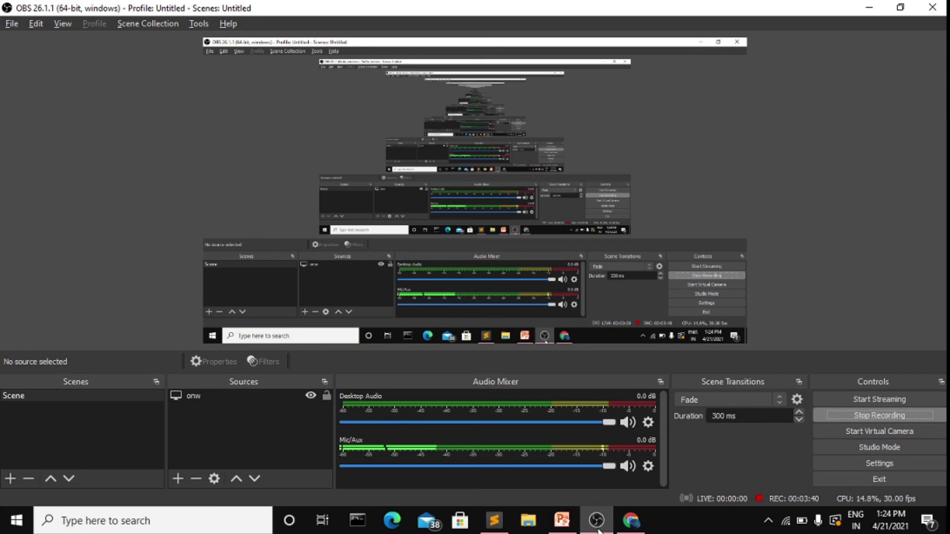